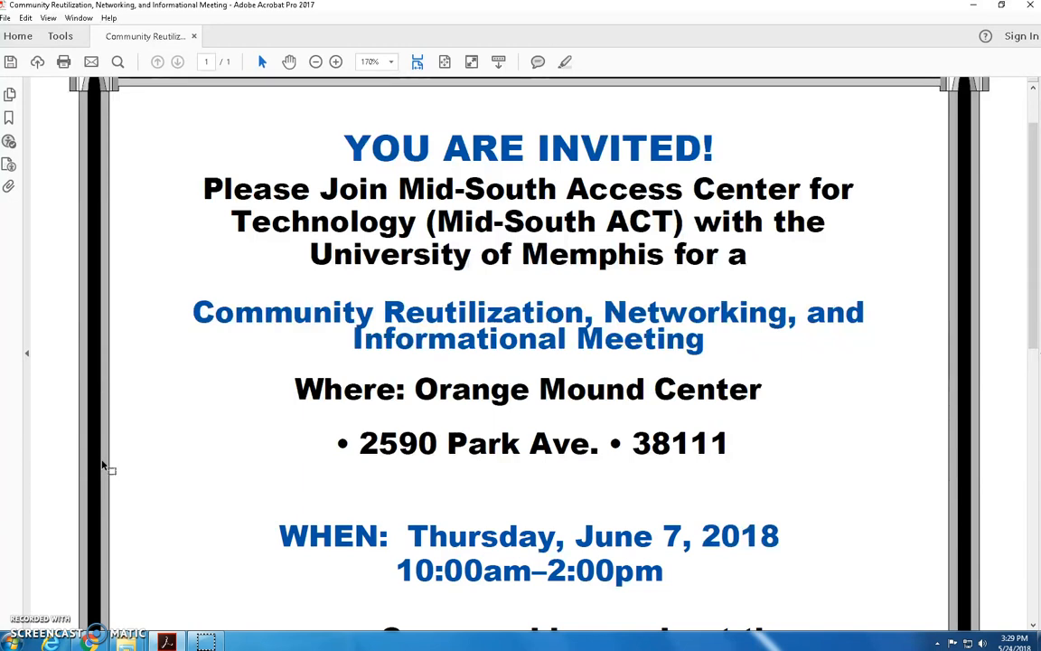
Test whether the flyer's "YOU ARE INVITED!" heading can be selected as text, and clear the selection
click(131, 452)
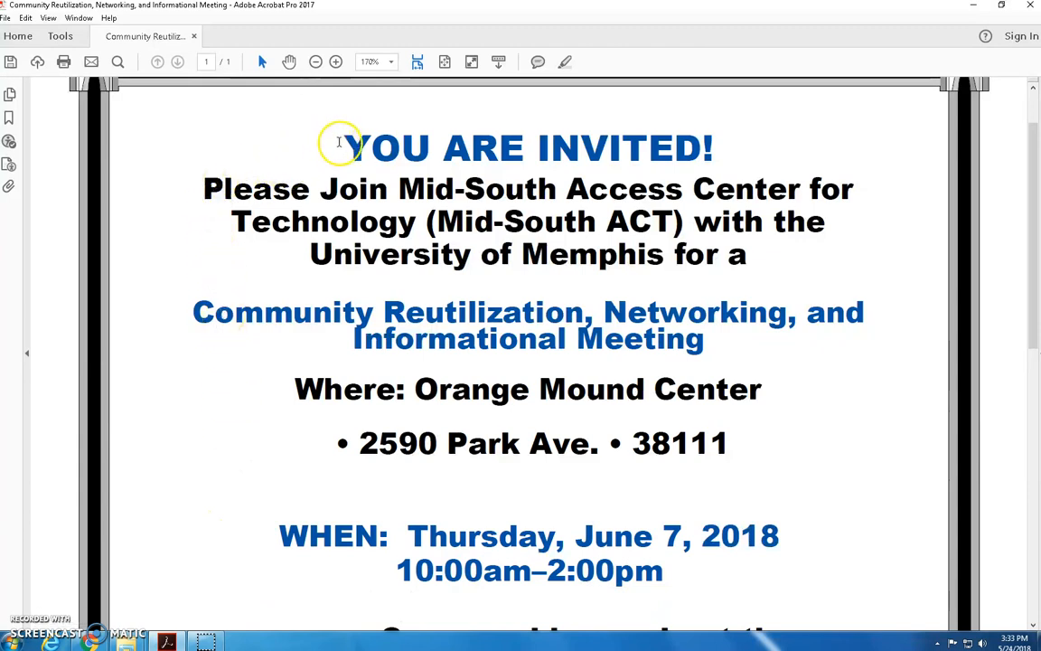
drag(340, 142, 703, 145)
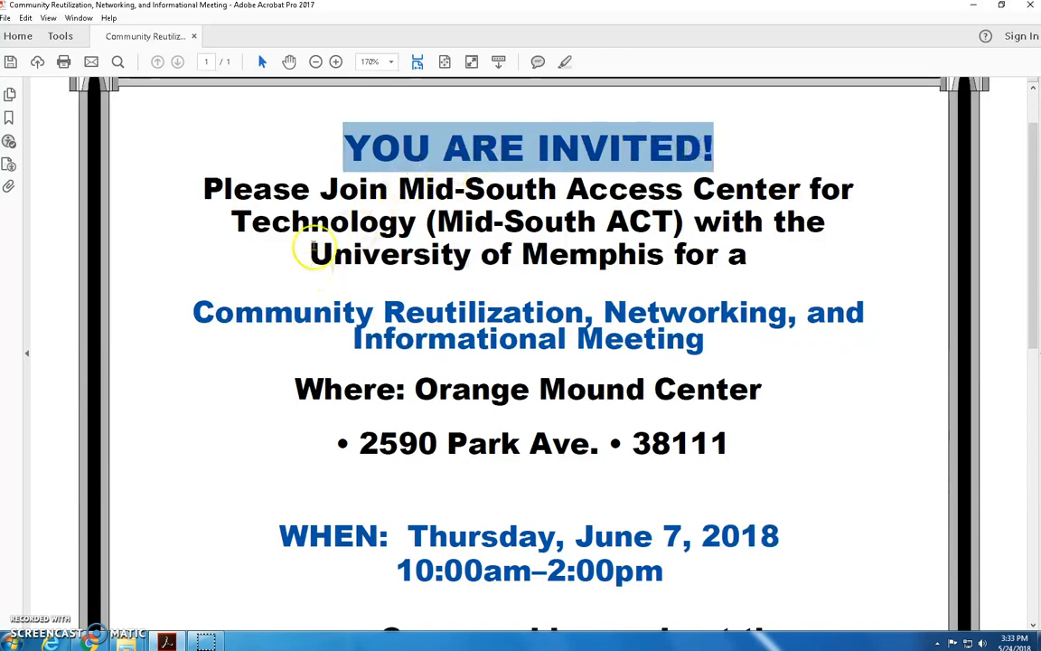
click(321, 170)
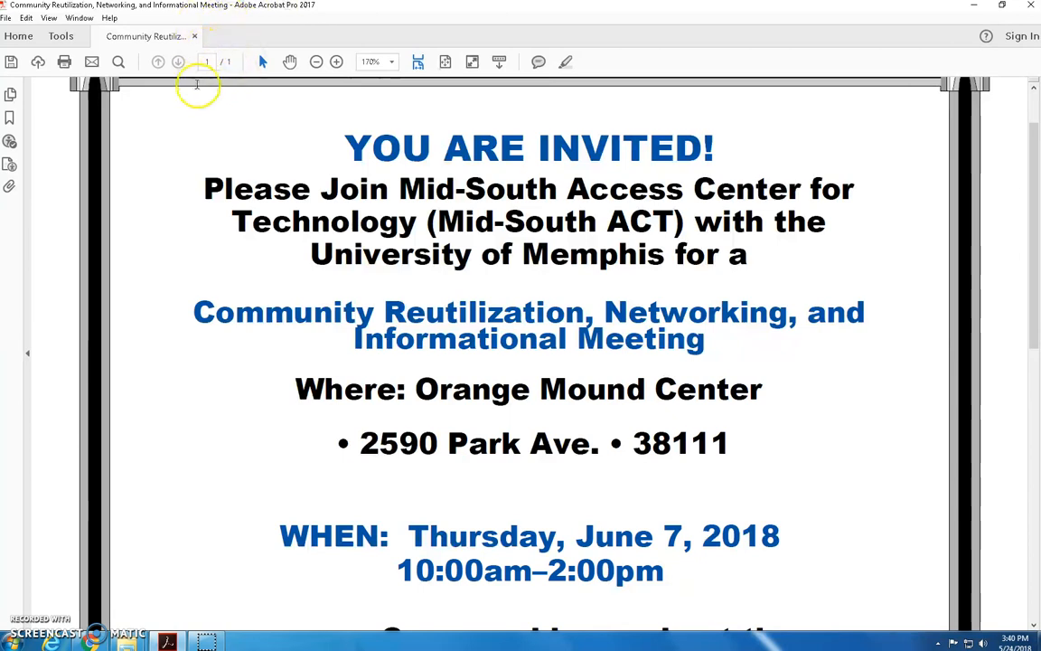
Open the Action Wizard for the flyer and choose the Make Accessible action
click(61, 36)
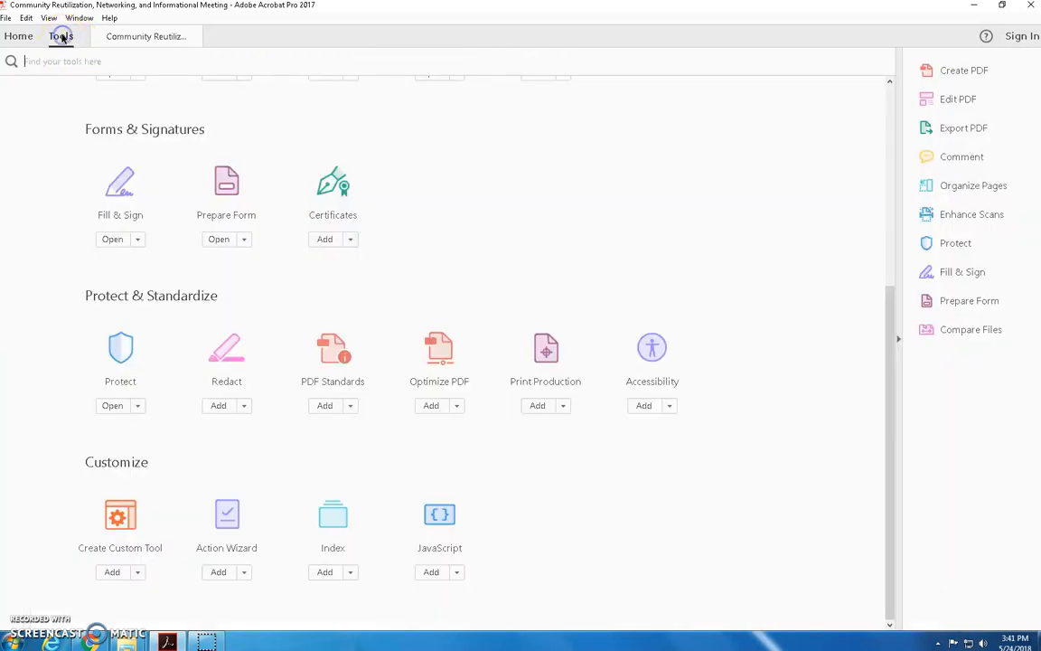
scroll(193, 196, up, 2)
scroll(192, 197, down, 2)
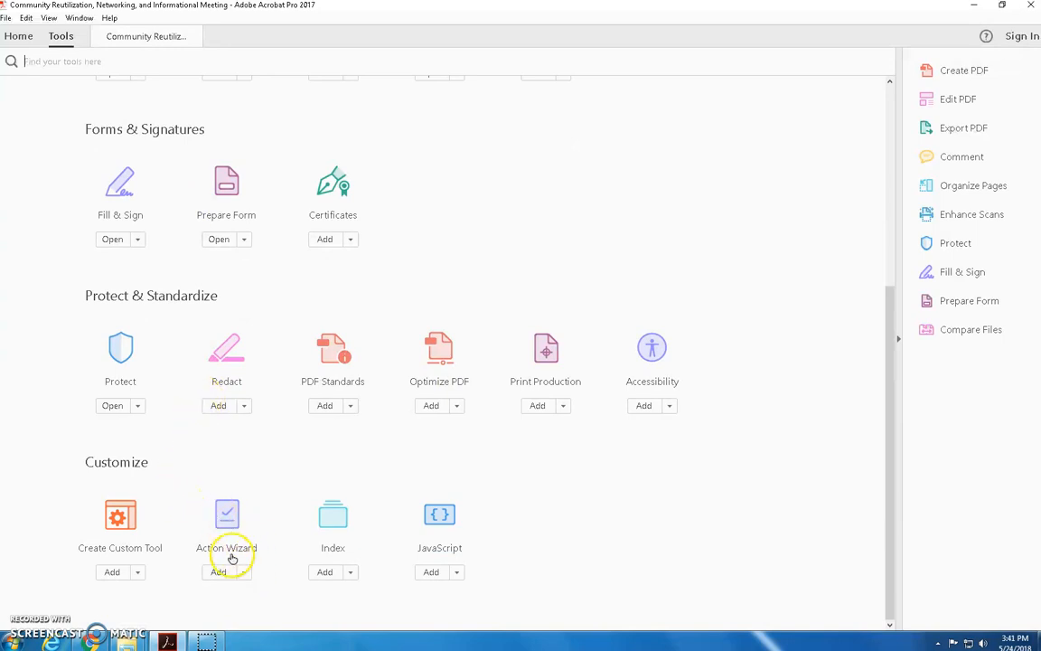
click(245, 572)
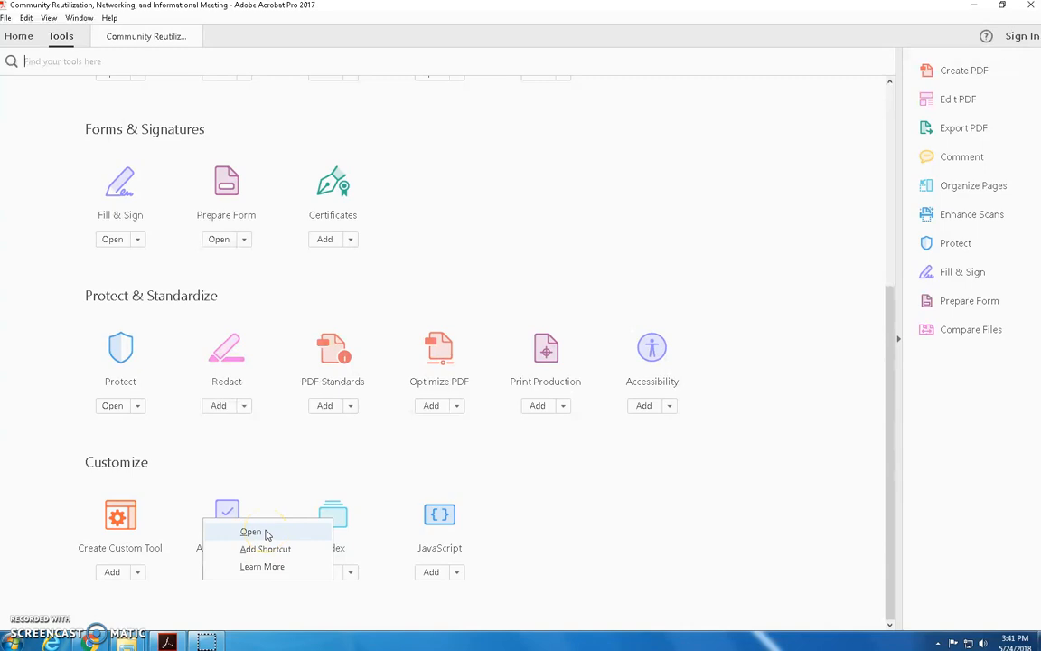
click(250, 531)
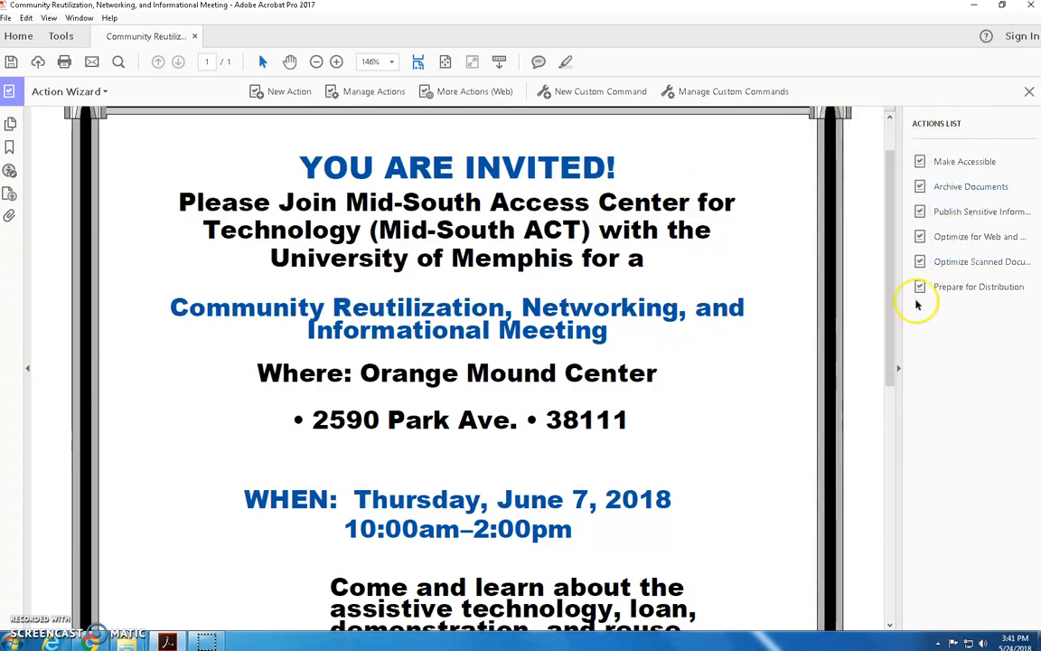
click(965, 163)
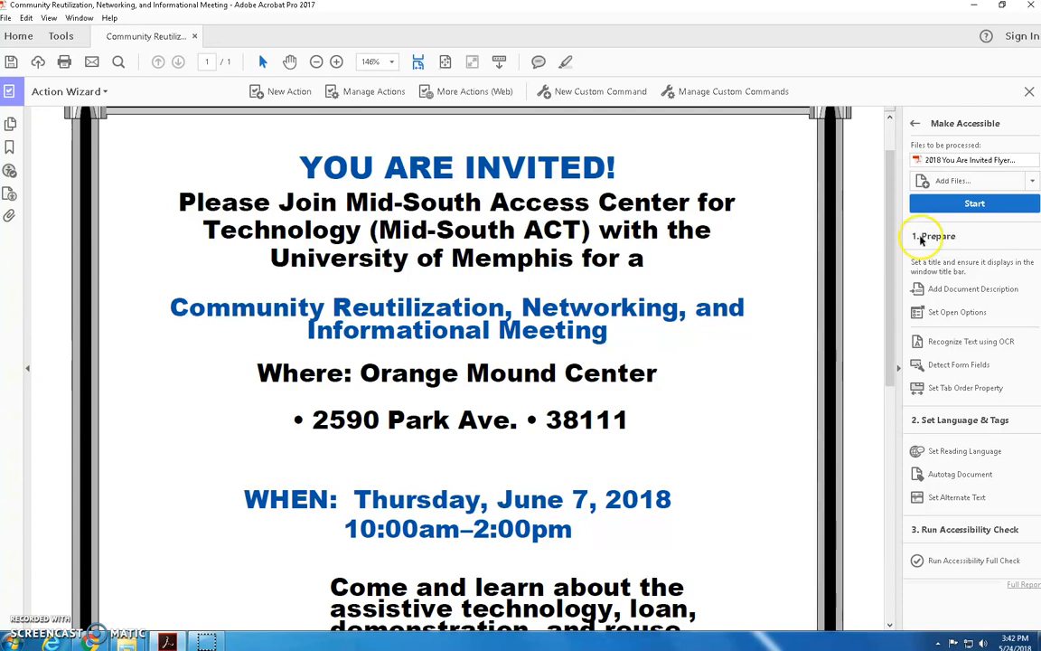
Start the action and confirm the document description with Leave As Is turned off for the title, keeping the existing title text
click(965, 206)
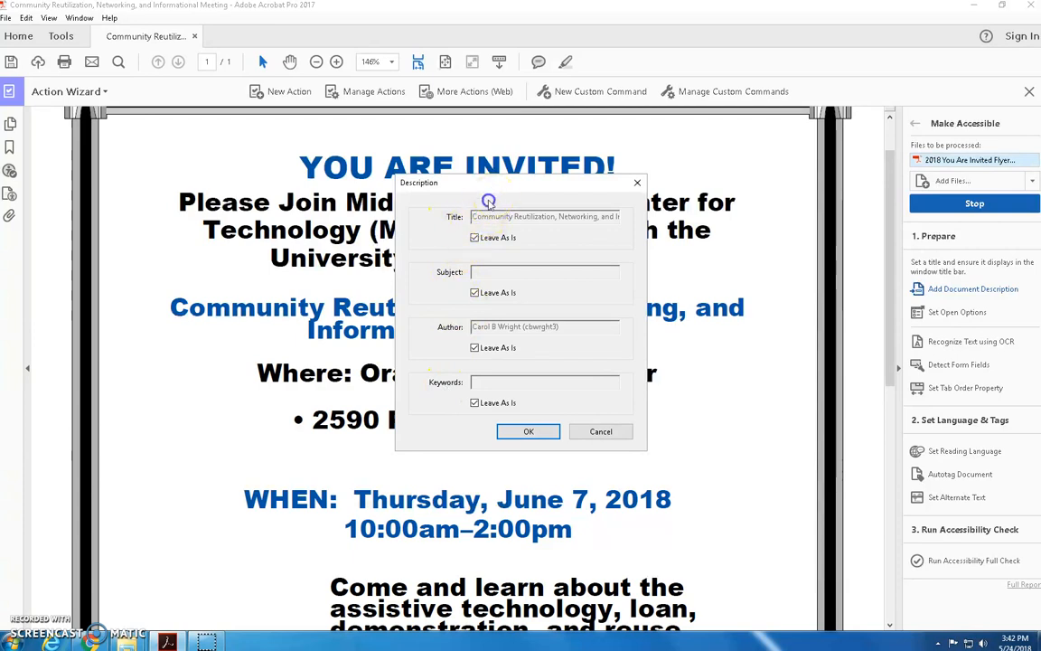
click(476, 238)
drag(514, 189, 366, 308)
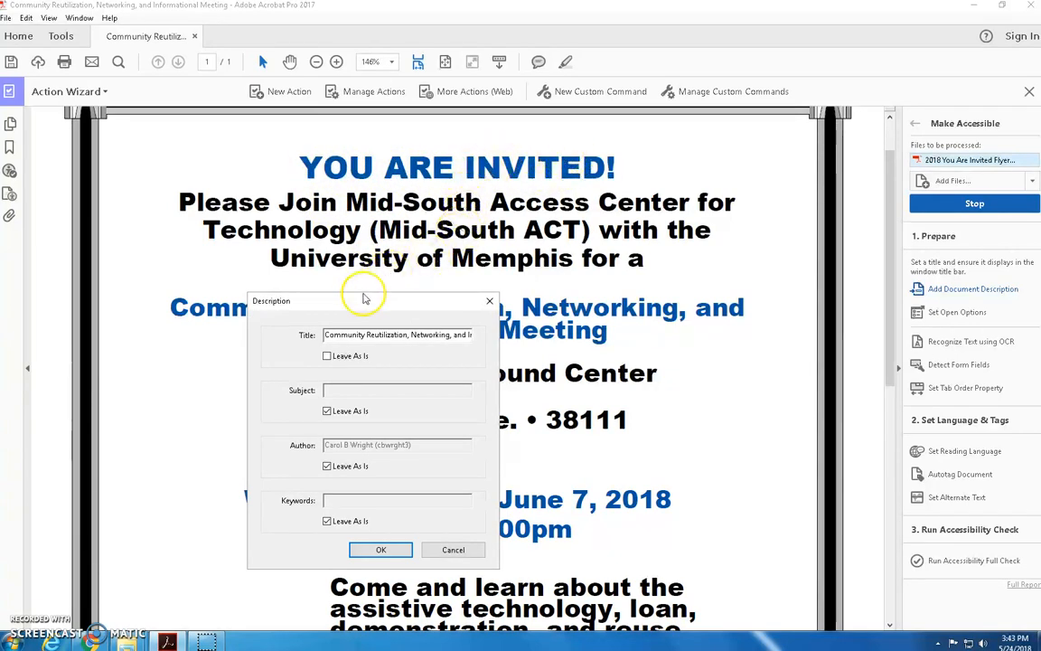
drag(364, 303, 360, 355)
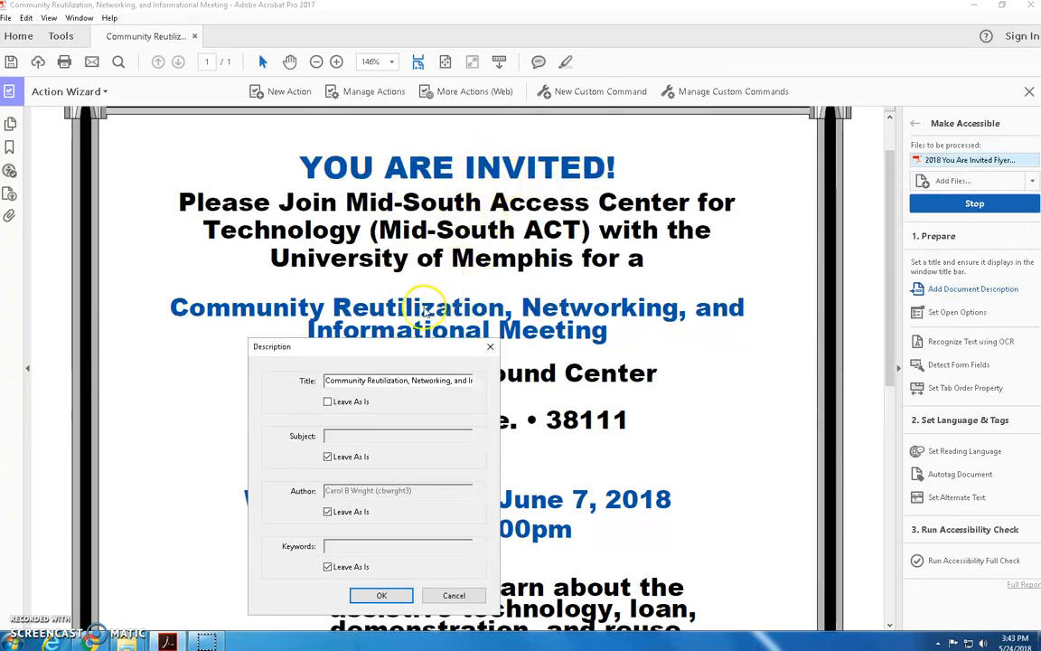
drag(383, 345, 403, 207)
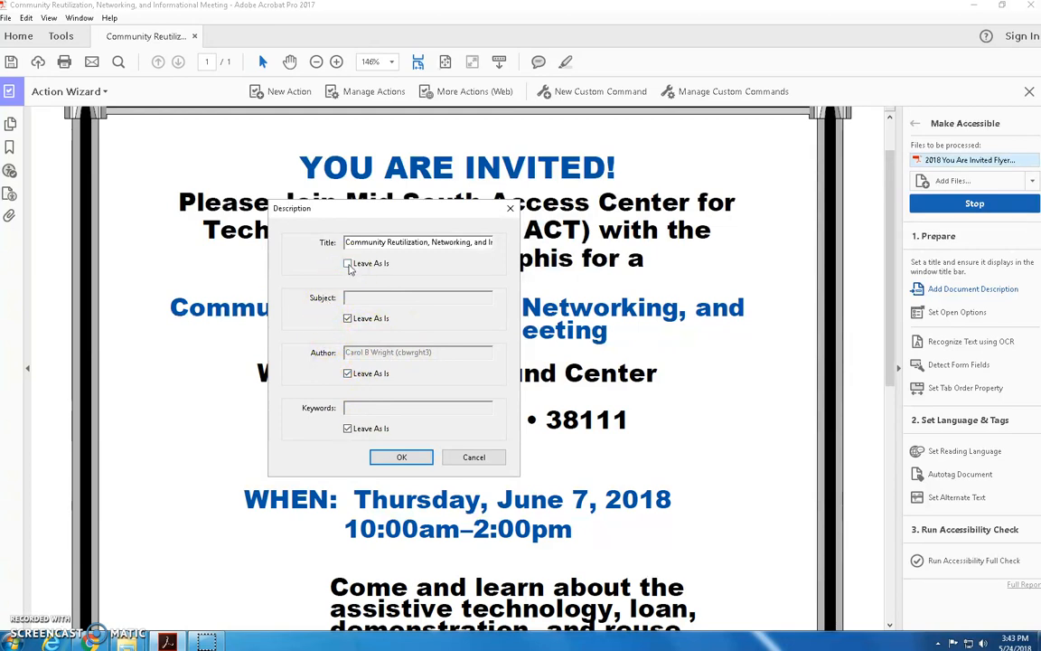
click(398, 452)
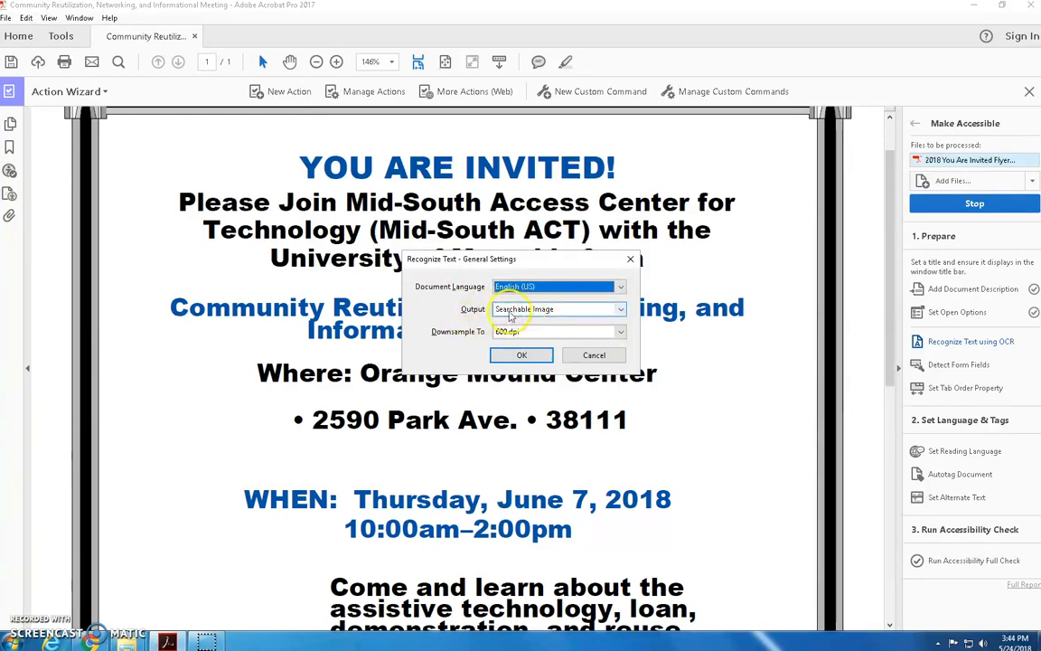
Complete the action's text and language settings: OCR in English (US) as Searchable Image at 600 dpi, no form field detection, reading language English
click(508, 354)
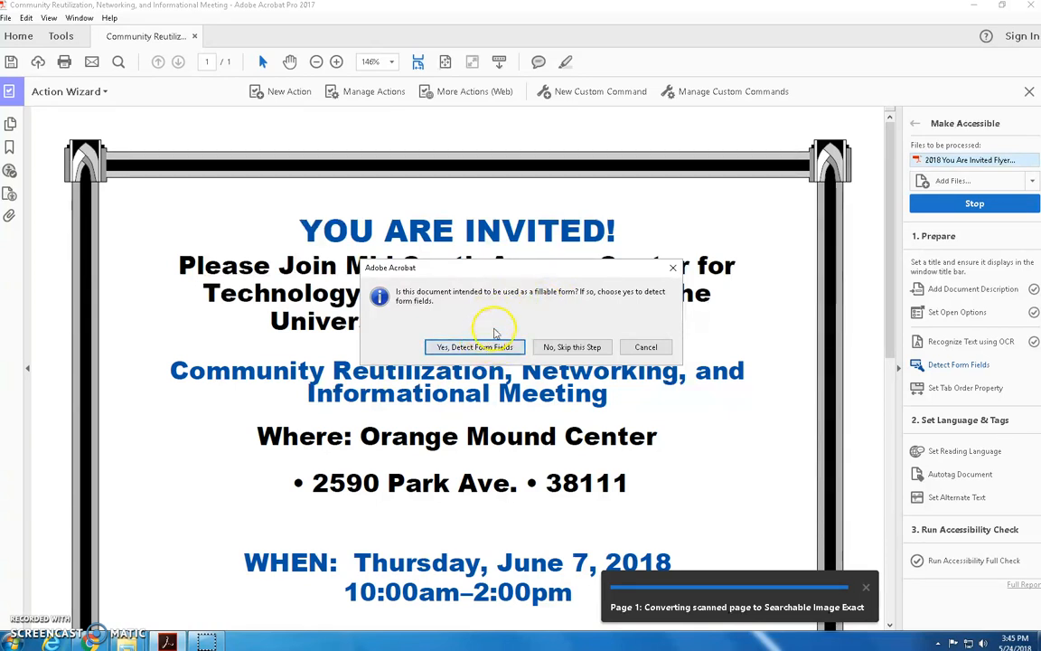
click(574, 348)
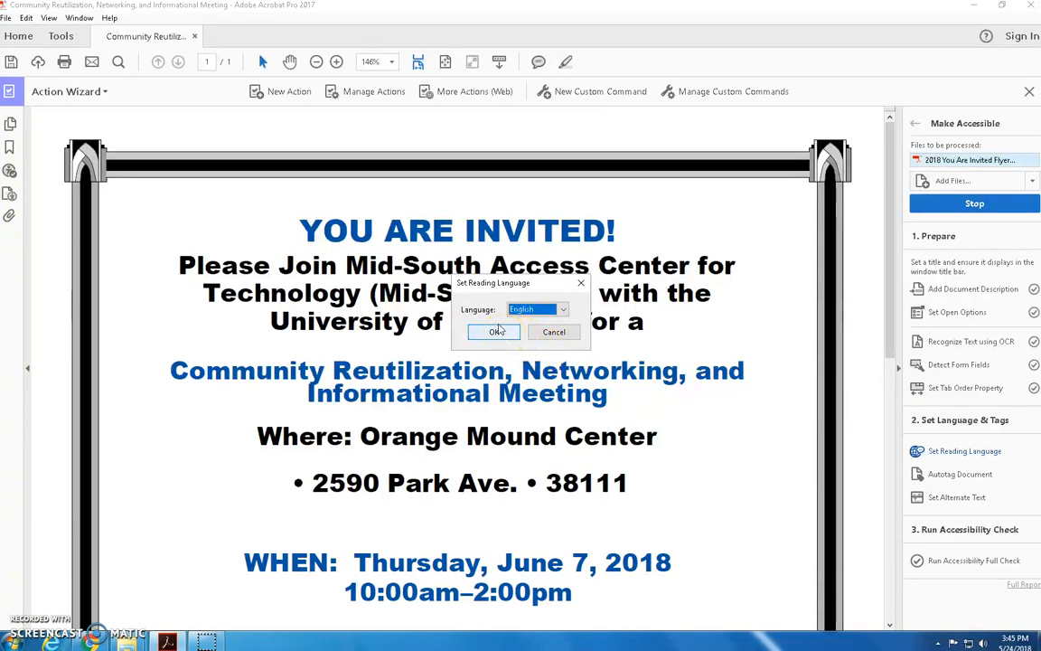
click(494, 332)
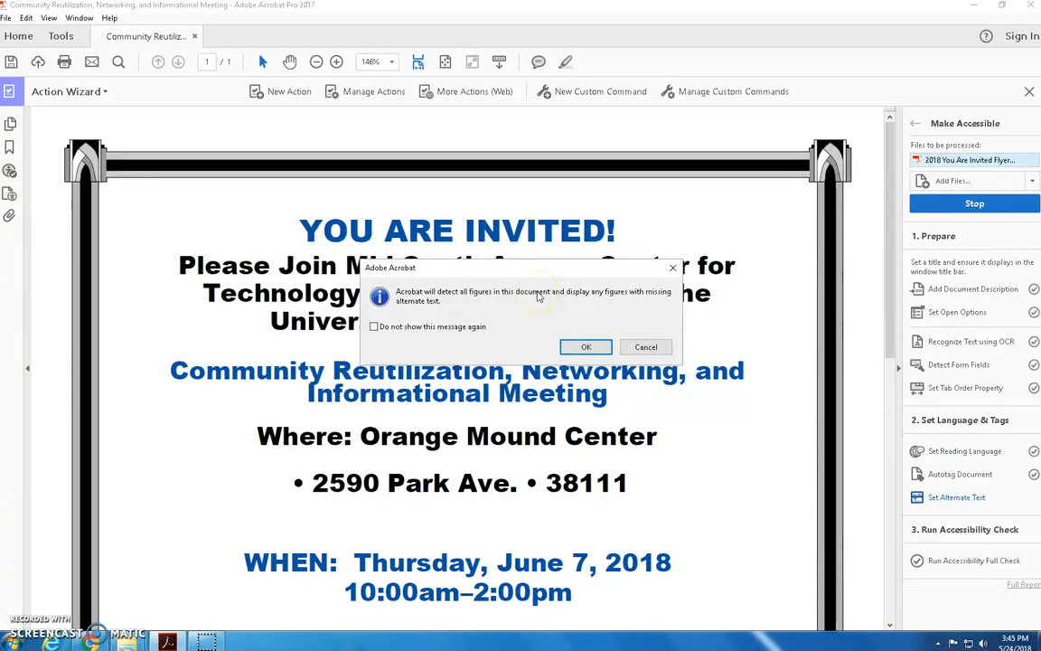
Save the detected image's alternate text as blank and run the full accessibility check on all pages with an accessibility report
click(584, 348)
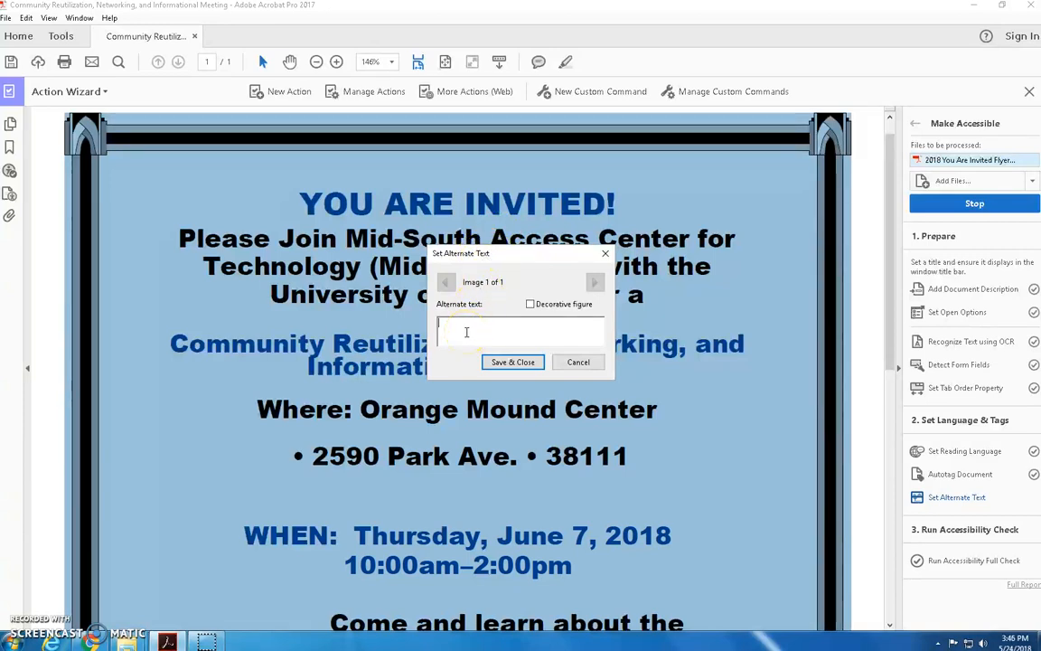
click(502, 363)
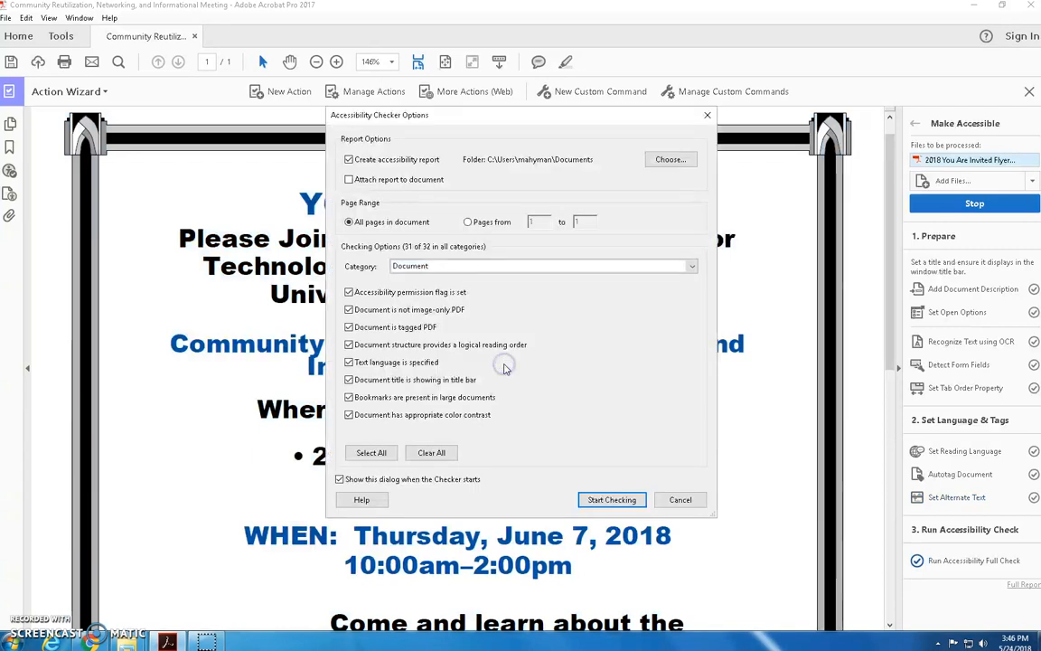
click(390, 122)
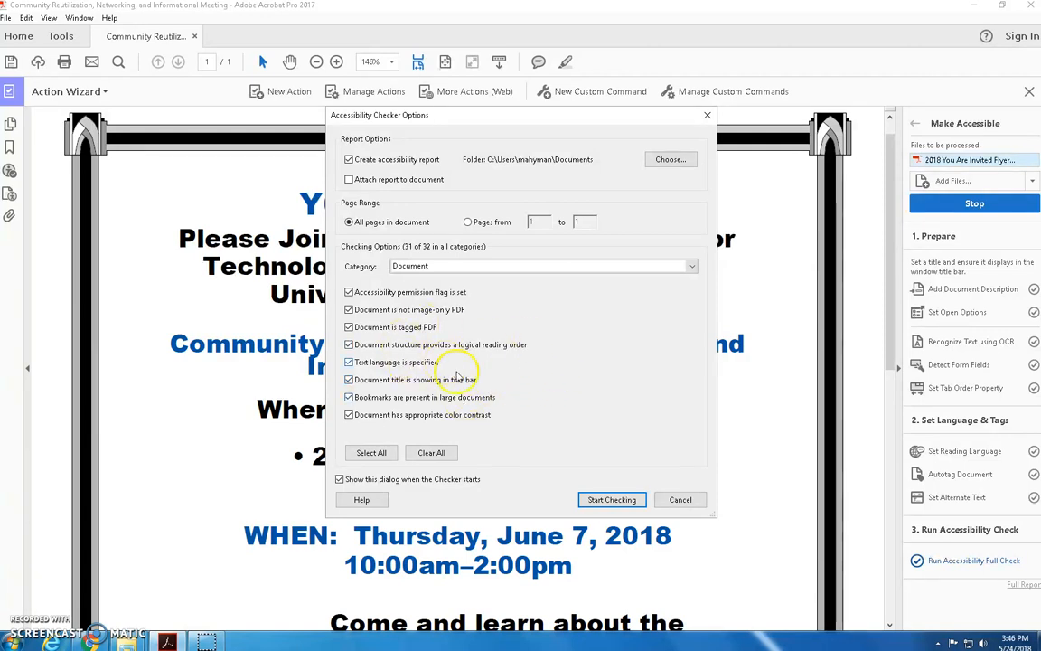
click(612, 500)
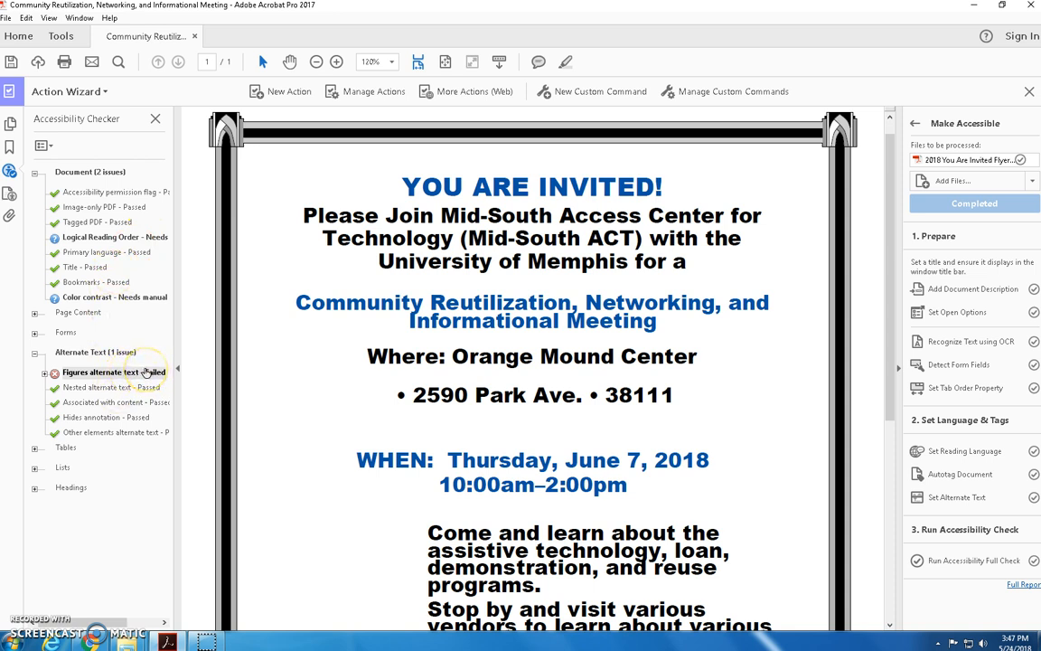
Show the accessibility report from the Logical Reading Order result and review its summary and detailed rule statuses down to Alternate Text
click(123, 237)
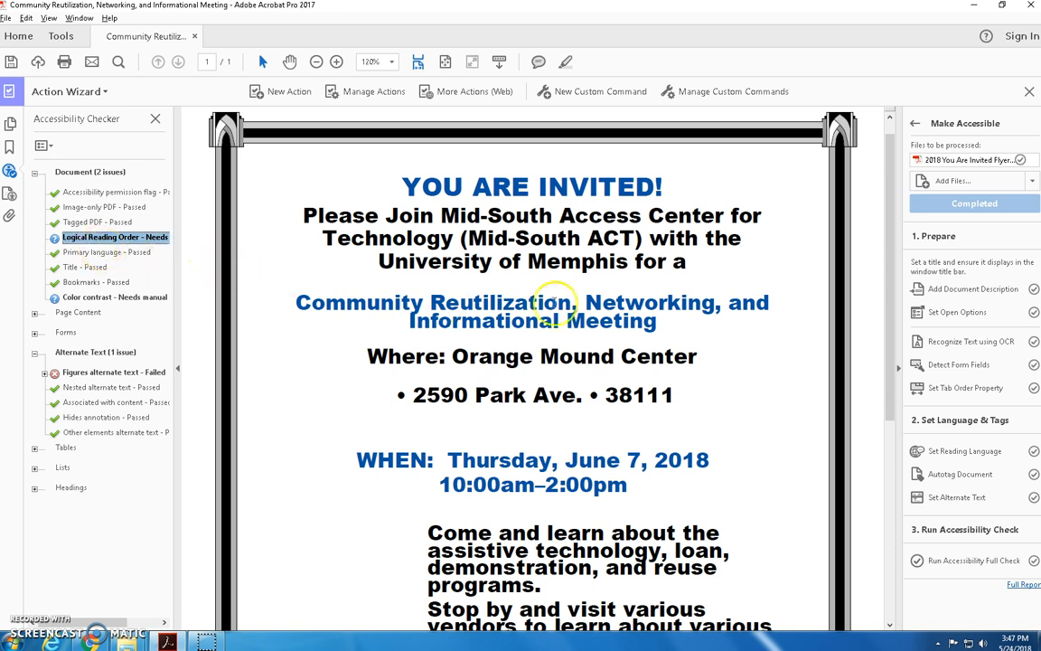
right_click(116, 241)
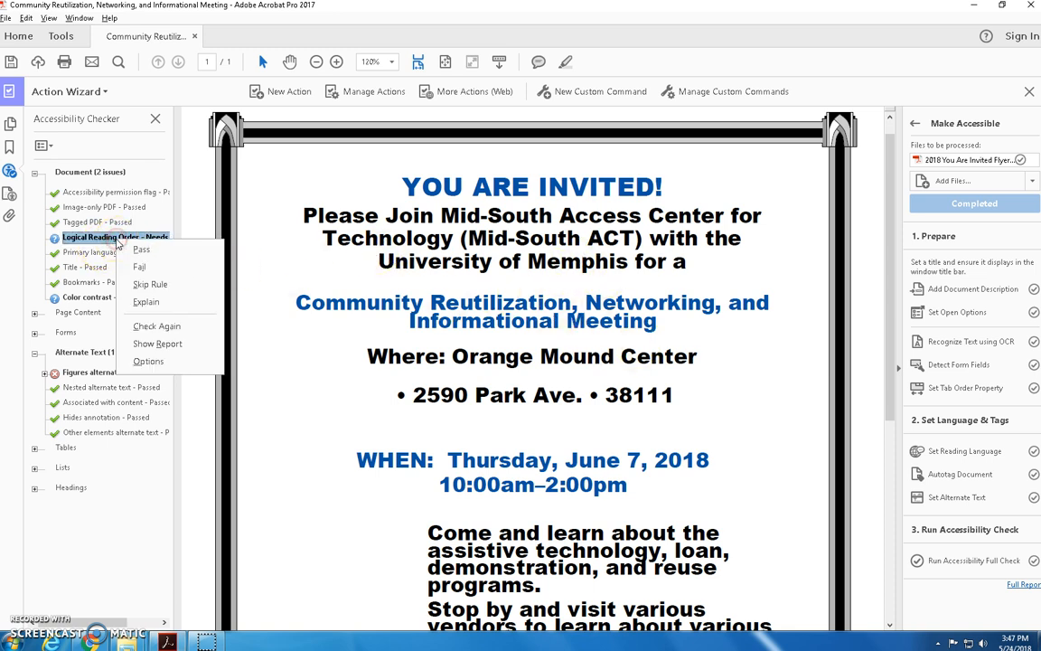
click(174, 269)
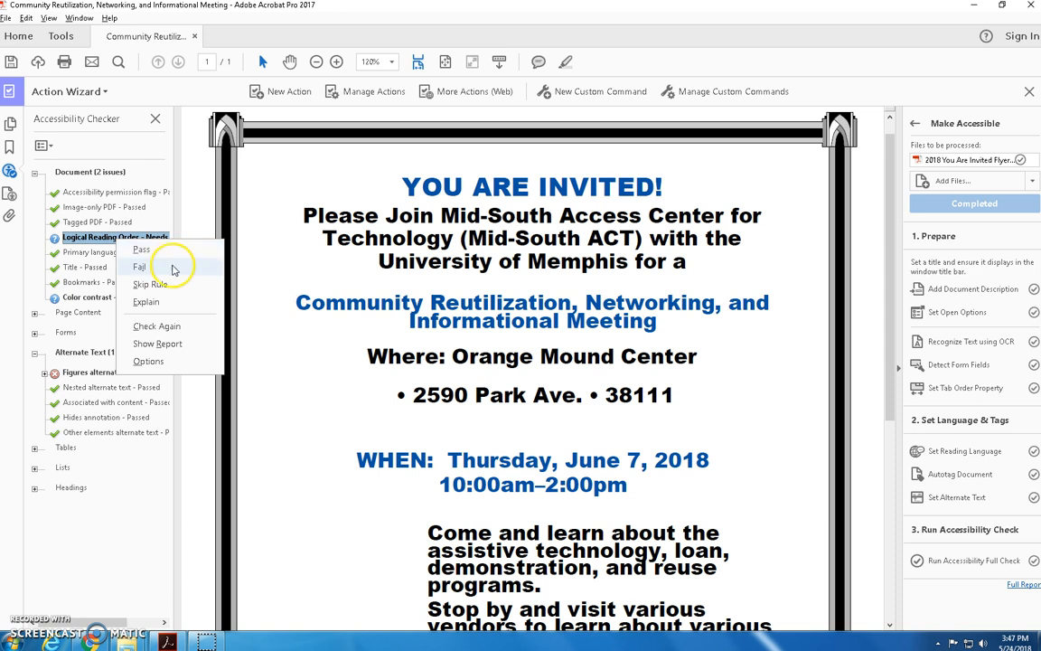
click(158, 343)
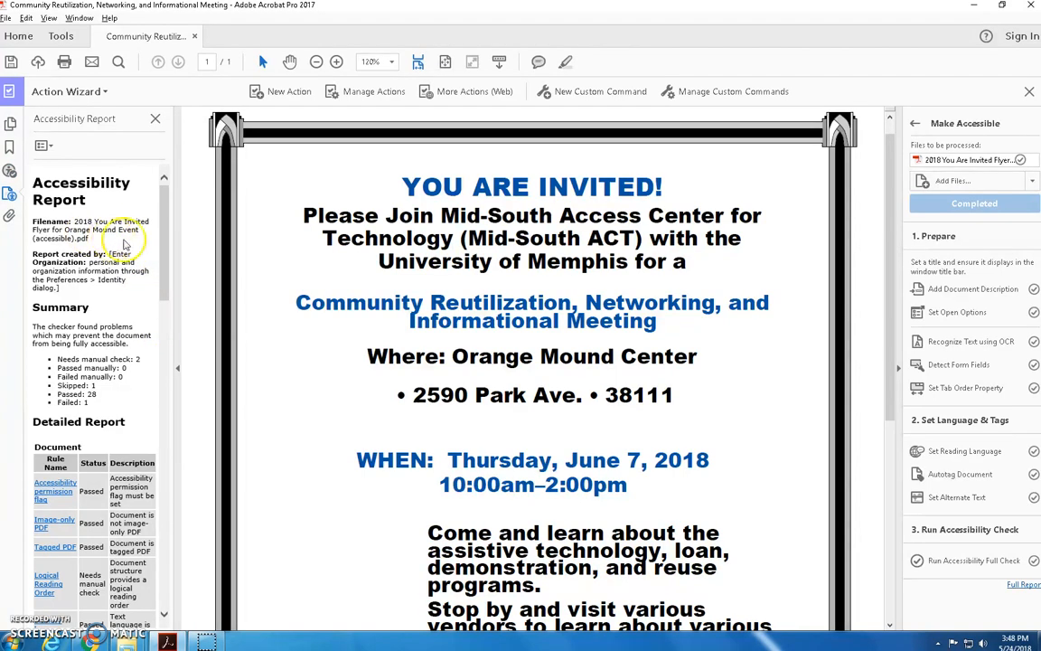
scroll(164, 261, down, 3)
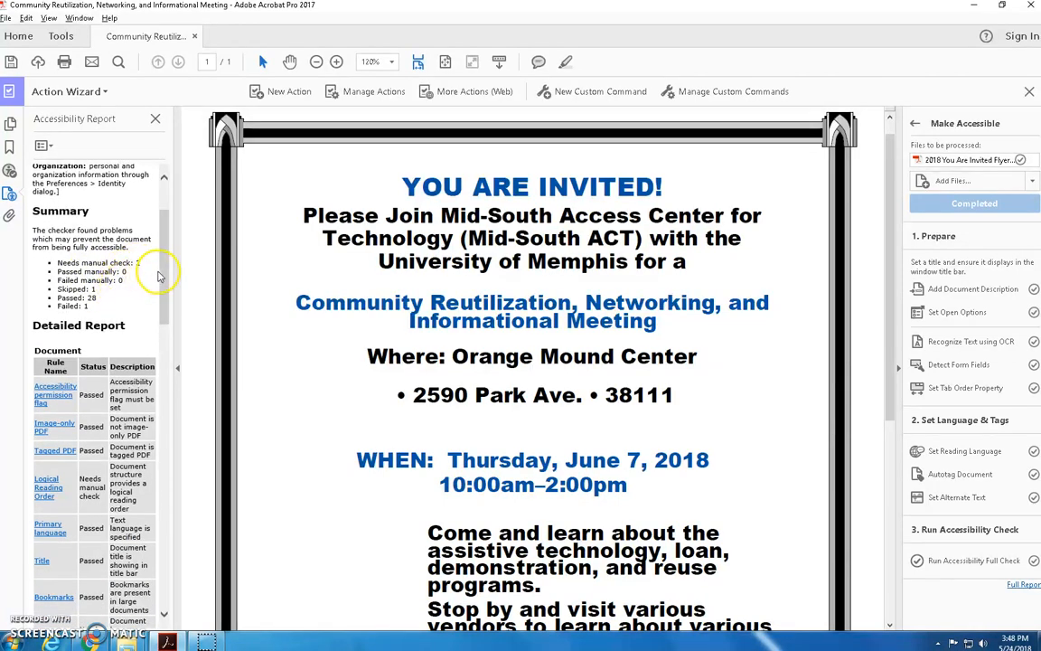
scroll(161, 271, down, 2)
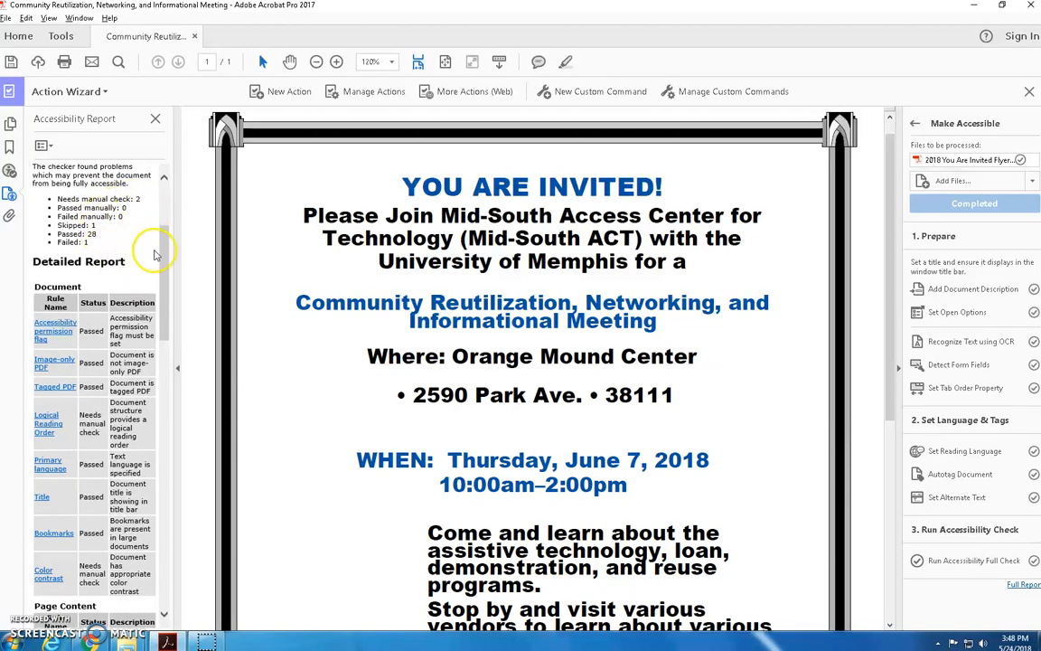
drag(163, 251, 160, 418)
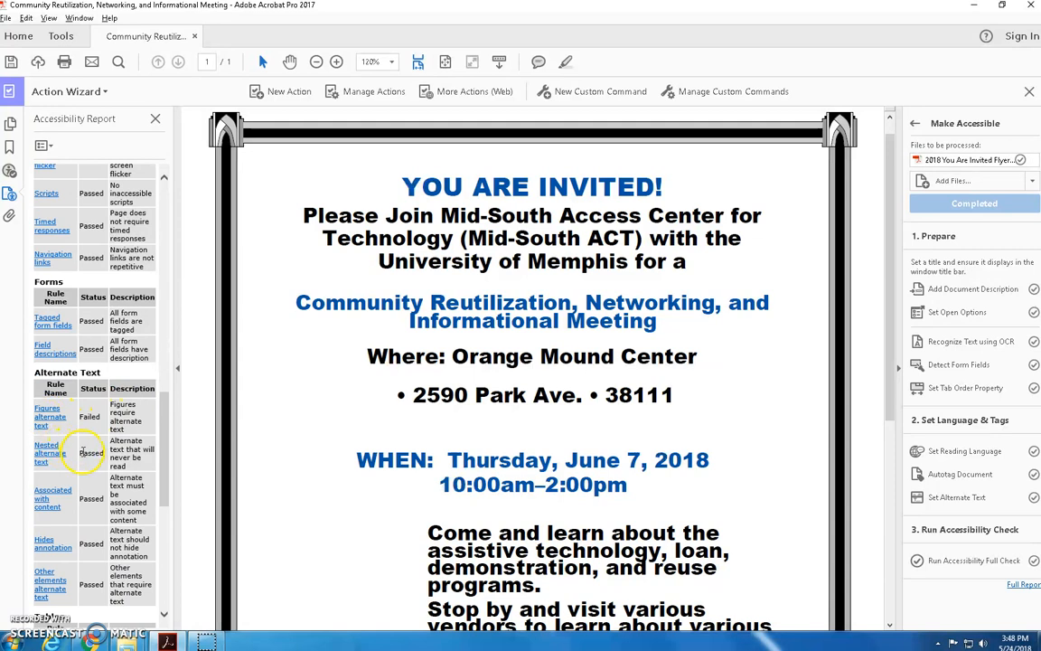
drag(162, 444, 165, 303)
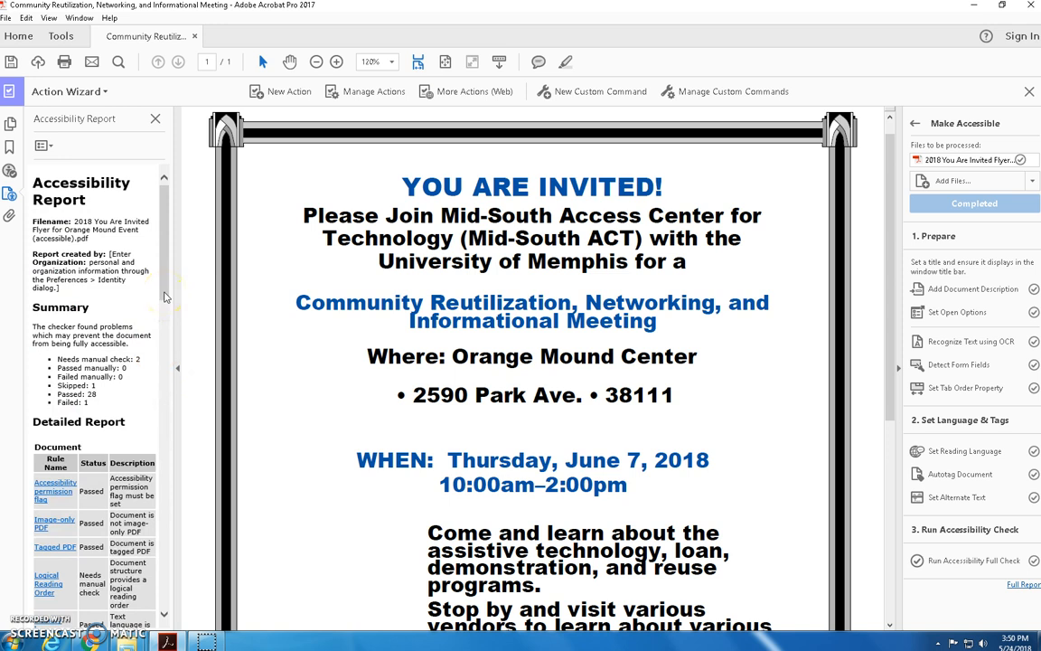
Return to the Accessibility Checker results and mark the Logical Reading Order rule as passed
click(9, 171)
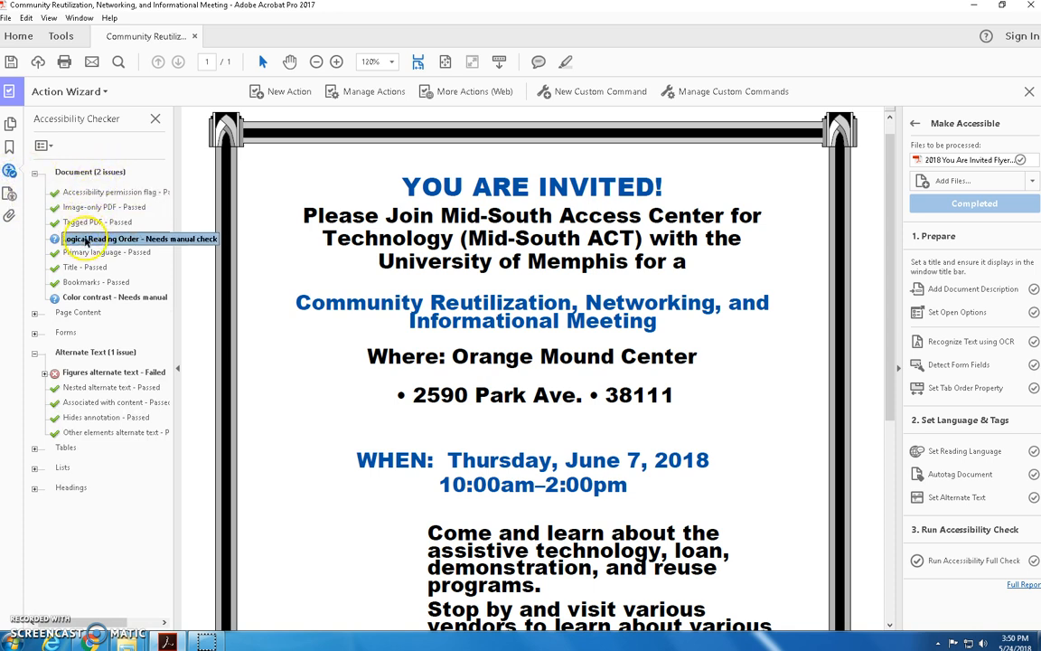
right_click(138, 243)
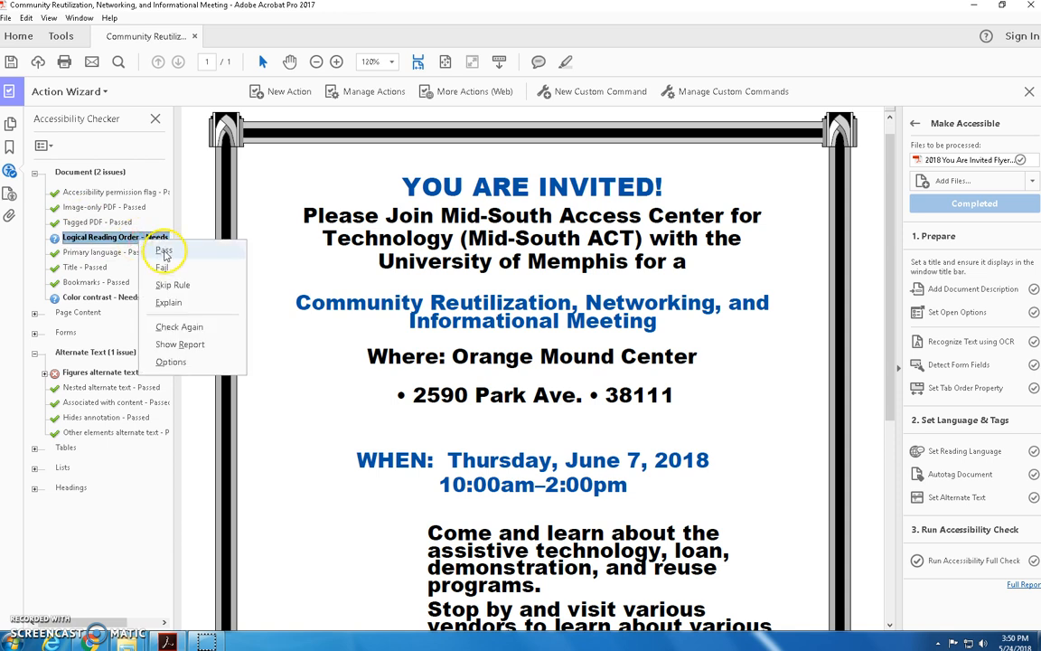
click(163, 252)
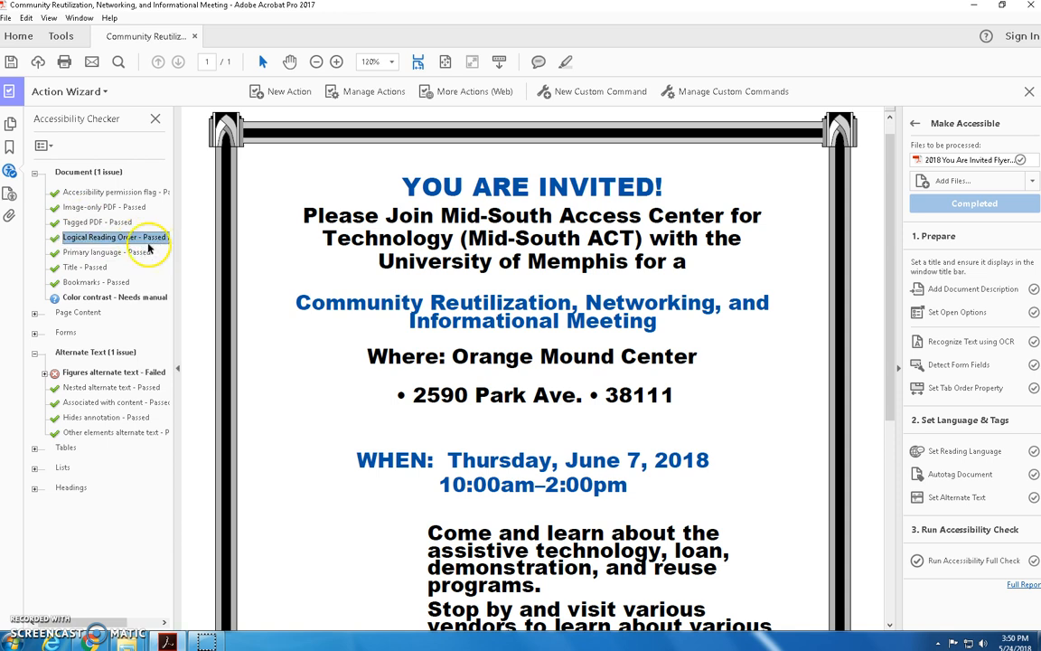
Mark the Color contrast rule as passed in the checker results
click(127, 298)
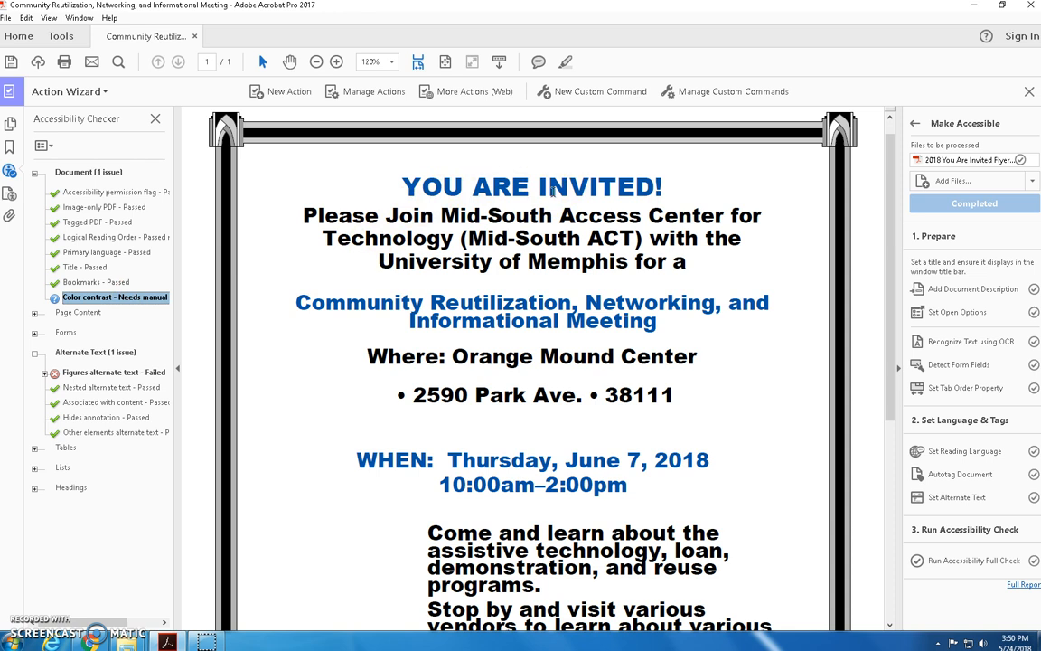
right_click(127, 300)
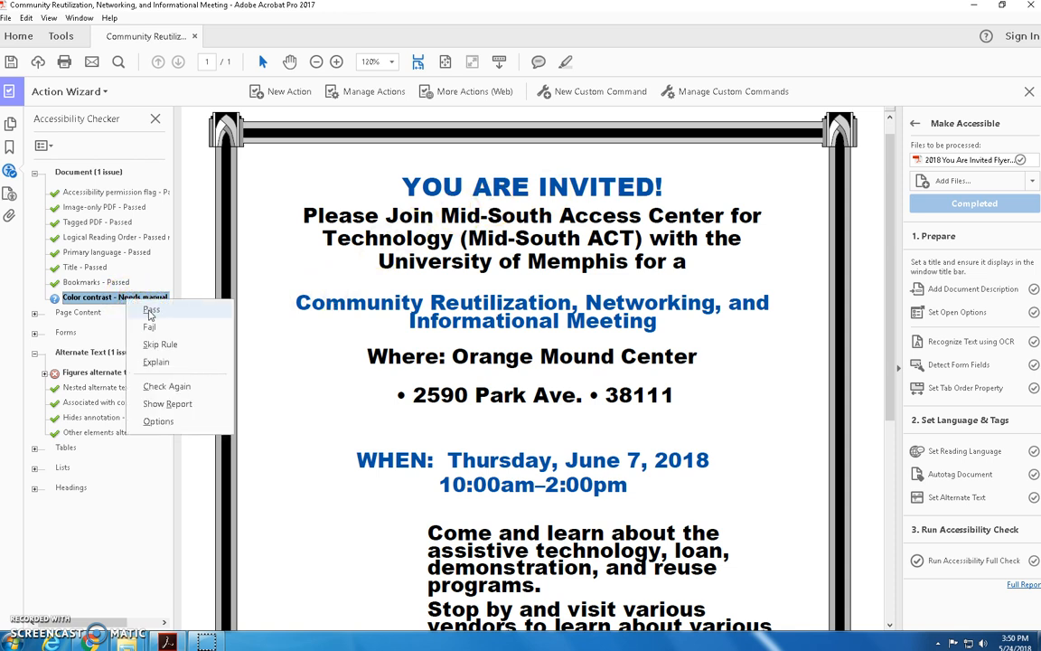
click(150, 311)
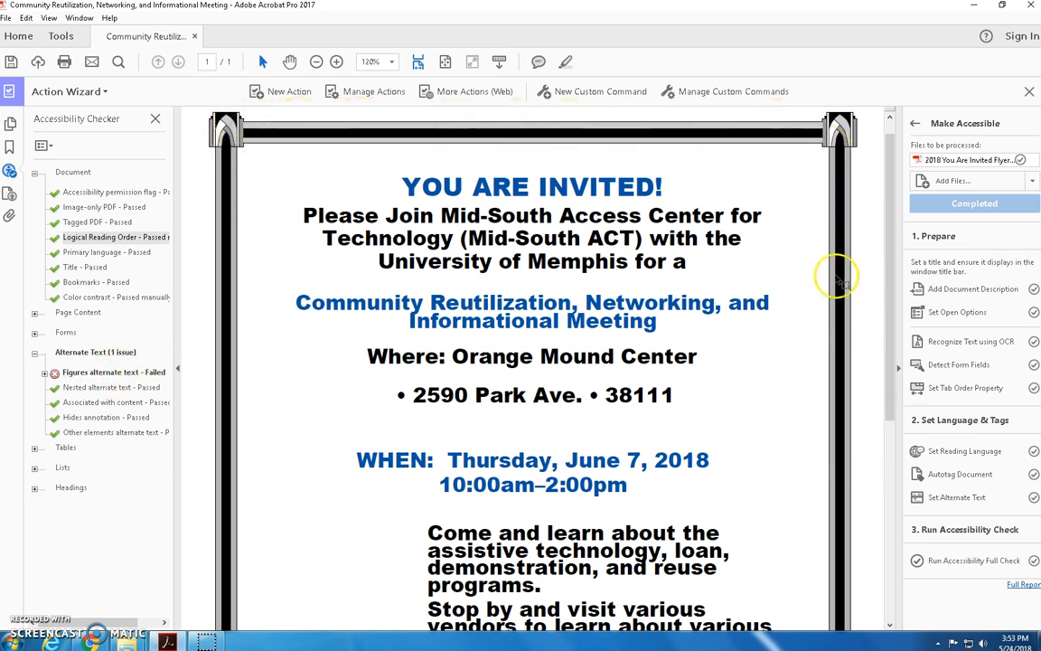
scroll(495, 534, down, 5)
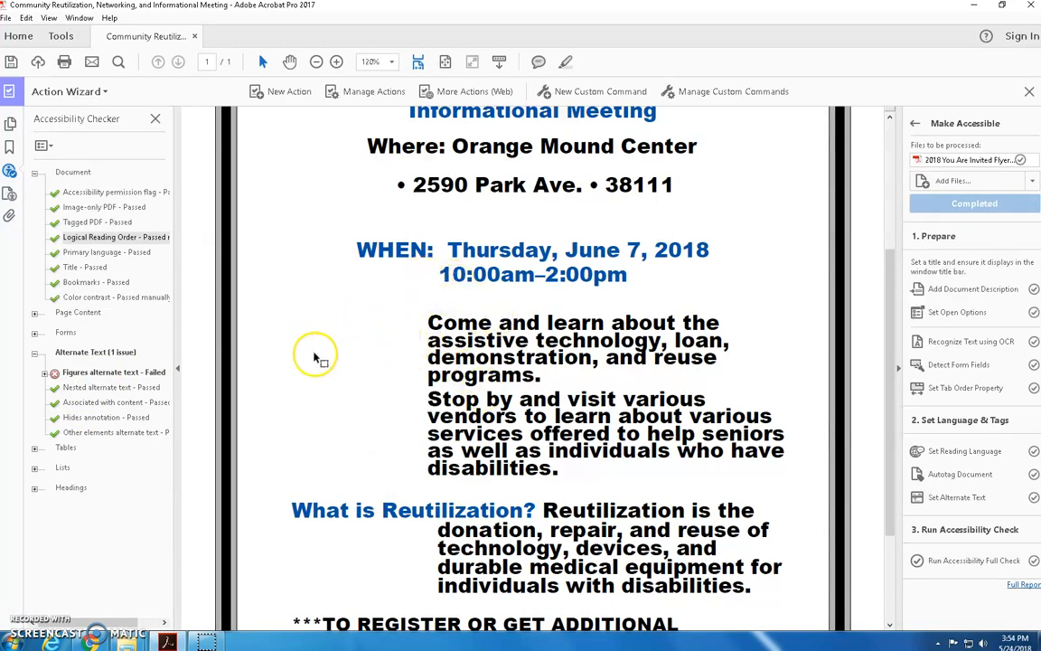
Skip the failed Figures alternate text rule in the Accessibility Checker results and look over the flyer page
scroll(343, 364, up, 2)
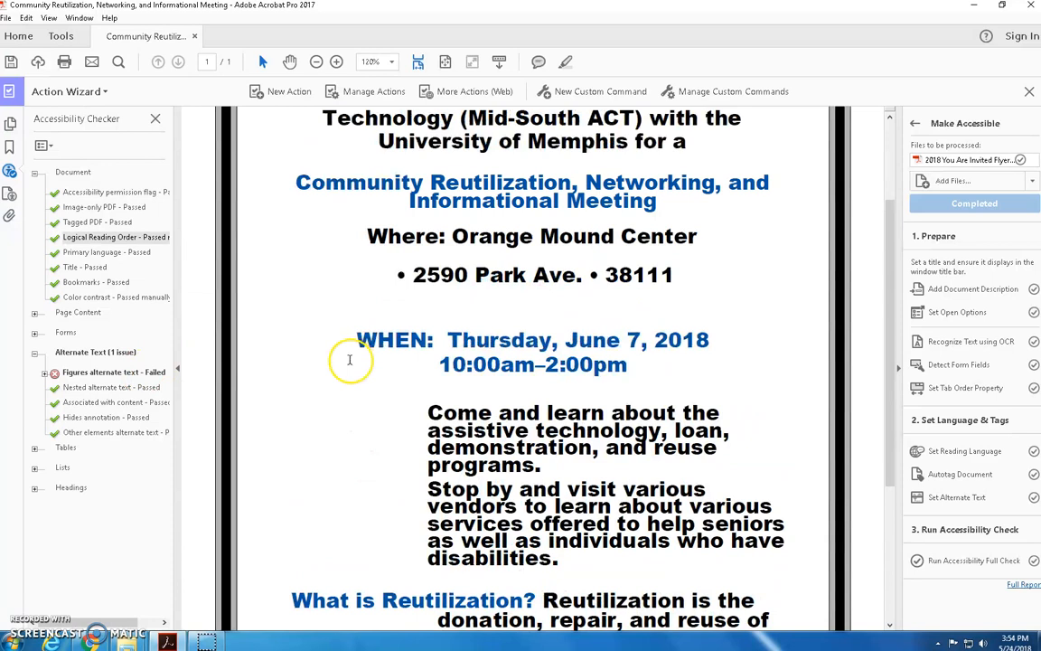
right_click(140, 373)
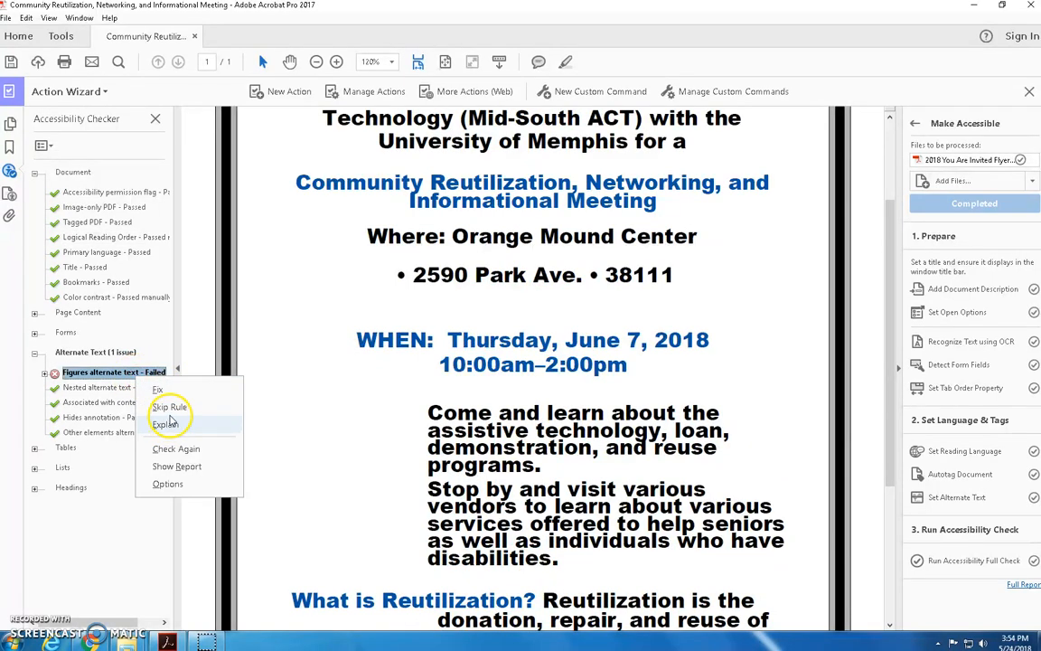
click(169, 407)
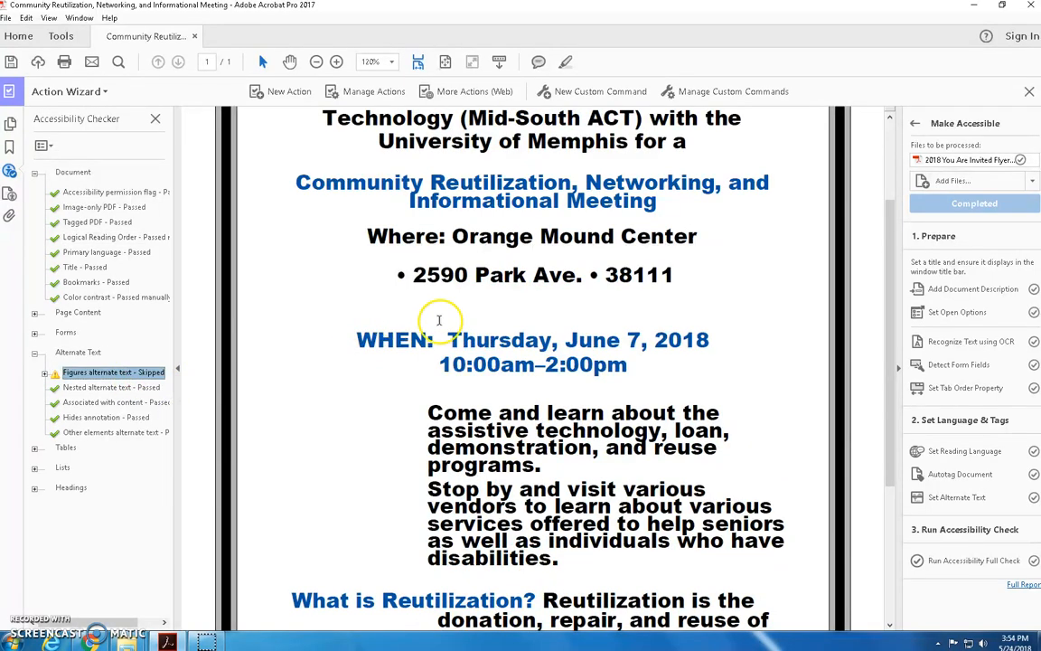
scroll(435, 318, up, 3)
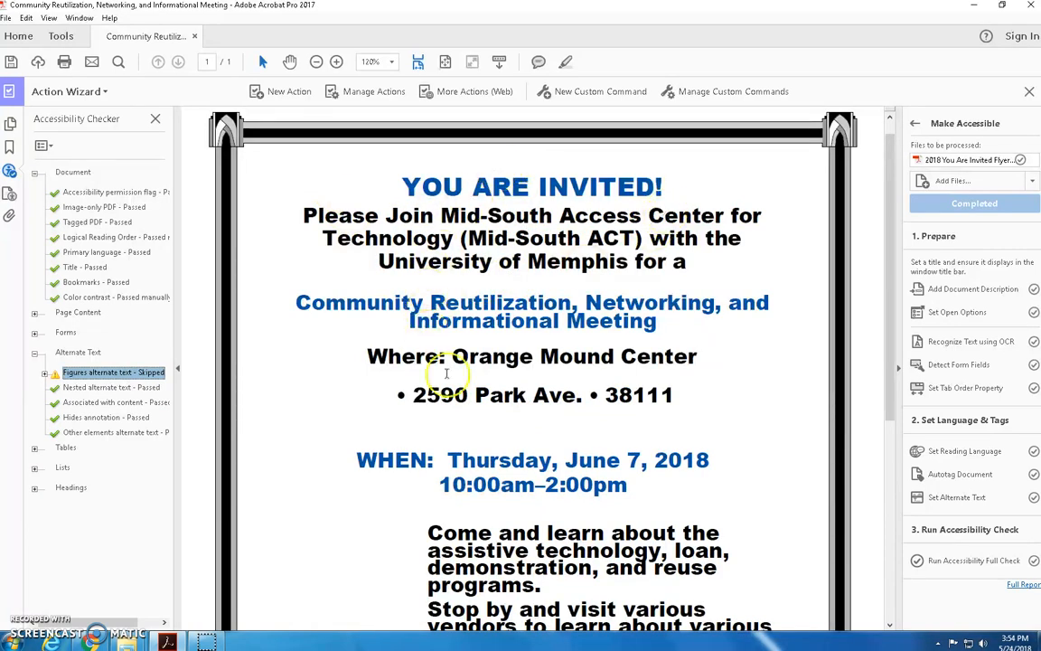
scroll(438, 382, down, 2)
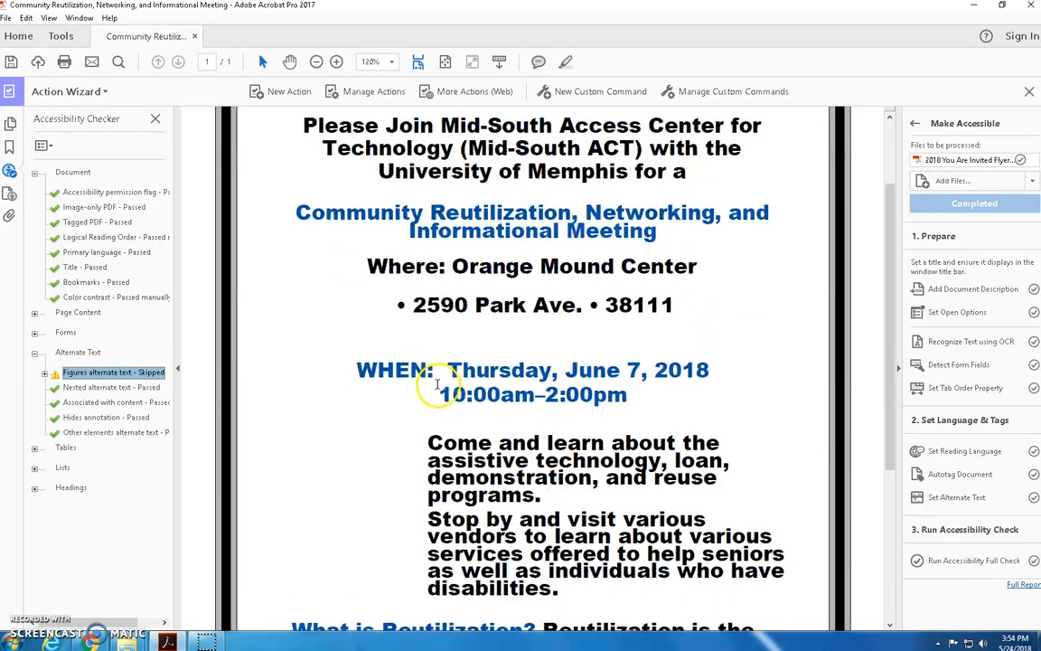
Expand the Tables, Lists and Headings categories in the checker results to review the status of their rules
click(65, 452)
click(35, 450)
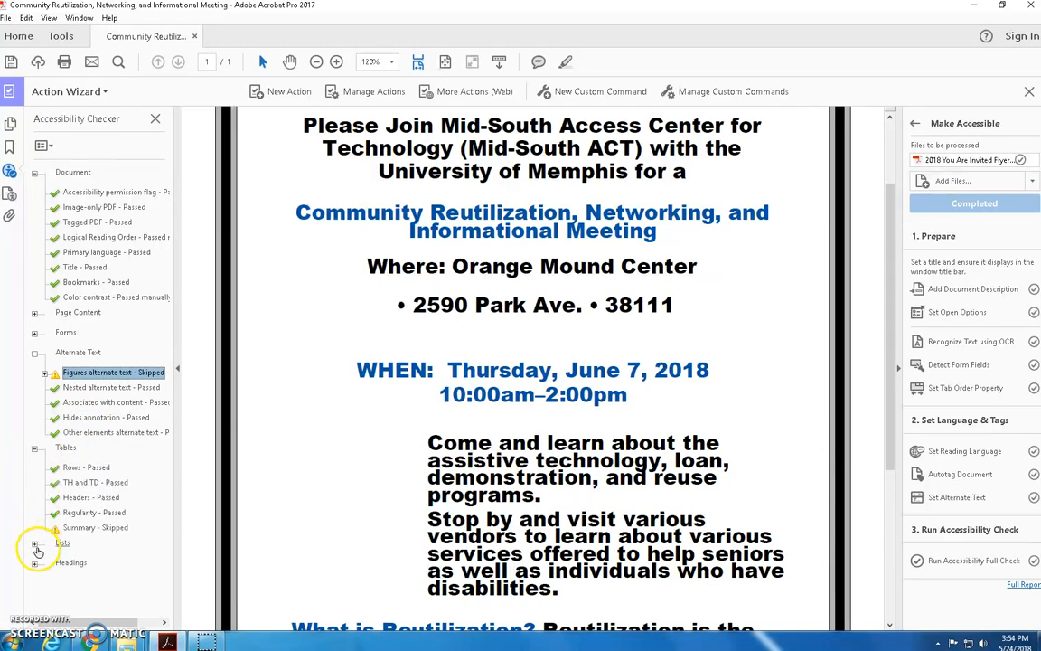
click(35, 542)
click(36, 592)
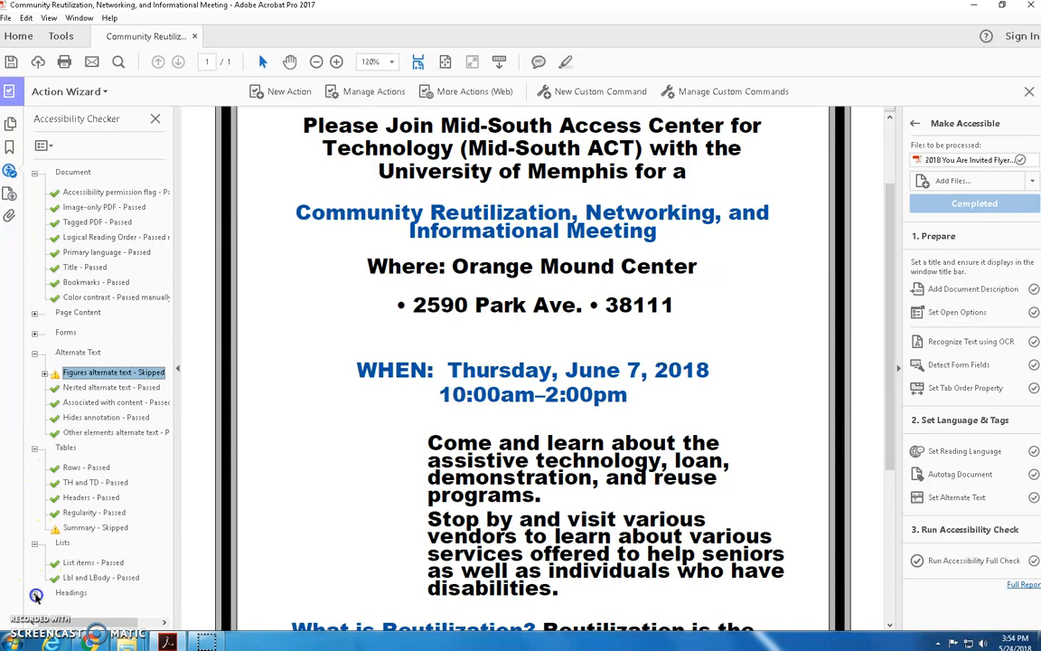